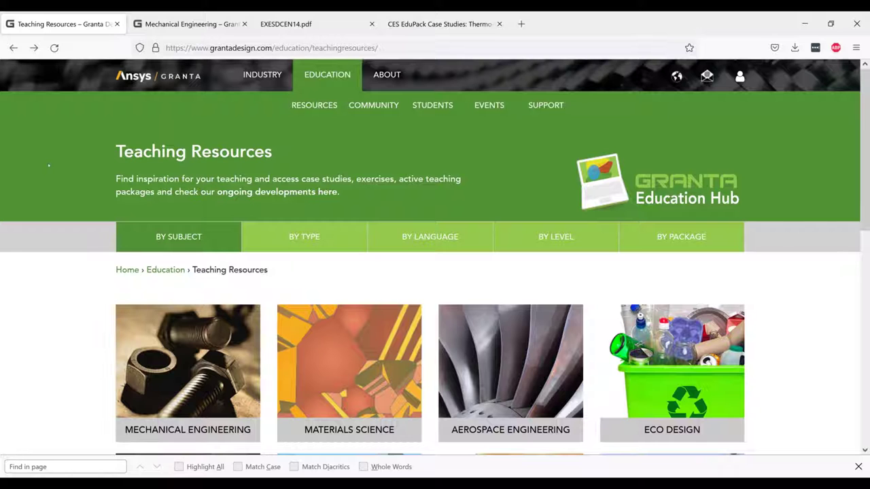
- Scroll through the Granta Education Hub resource tiles
scroll(435, 259, "down", 2)
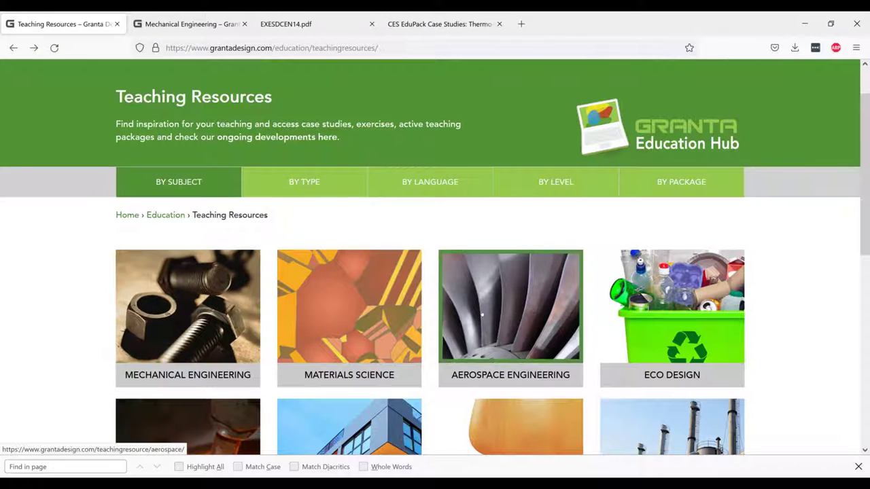
scroll(475, 314, "down", 2)
scroll(482, 314, "down", 5)
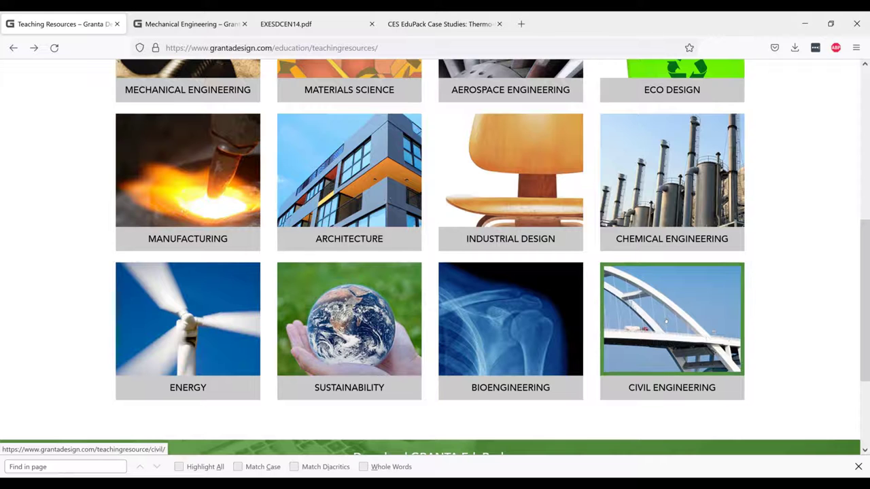
scroll(666, 321, "up", 8)
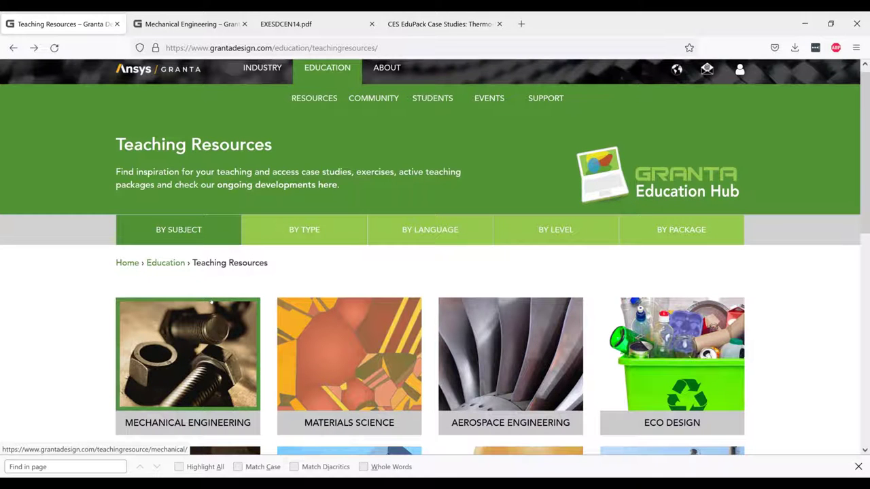
- Open the Mechanical Engineering resources and browse its lecture and case-study tiles
left_click(211, 302)
scroll(443, 401, "down", 4)
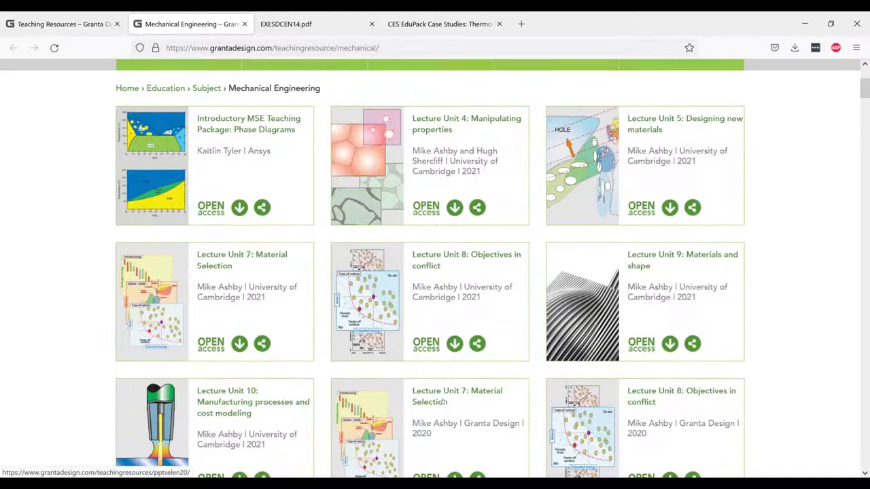
scroll(442, 401, "down", 3)
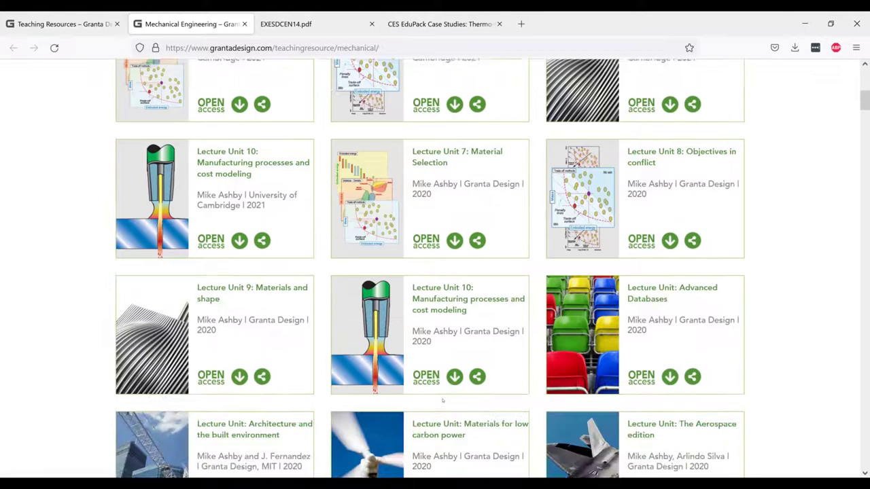
scroll(443, 401, "down", 4)
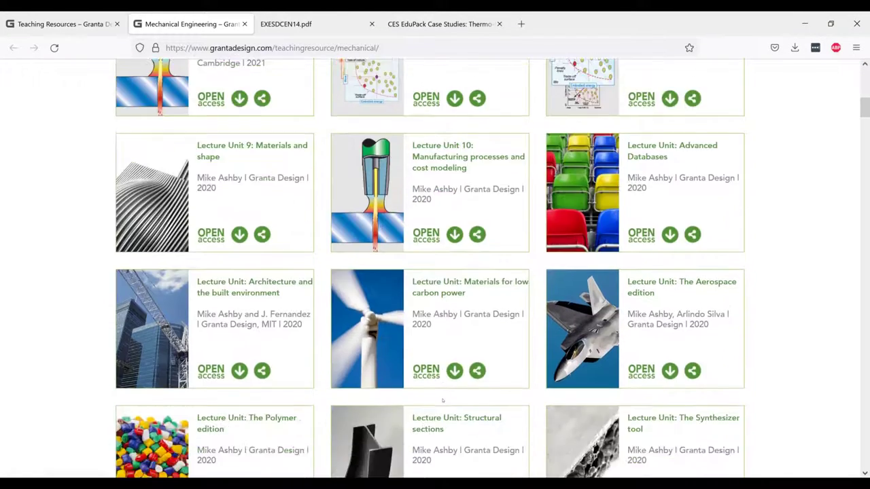
scroll(442, 401, "down", 3)
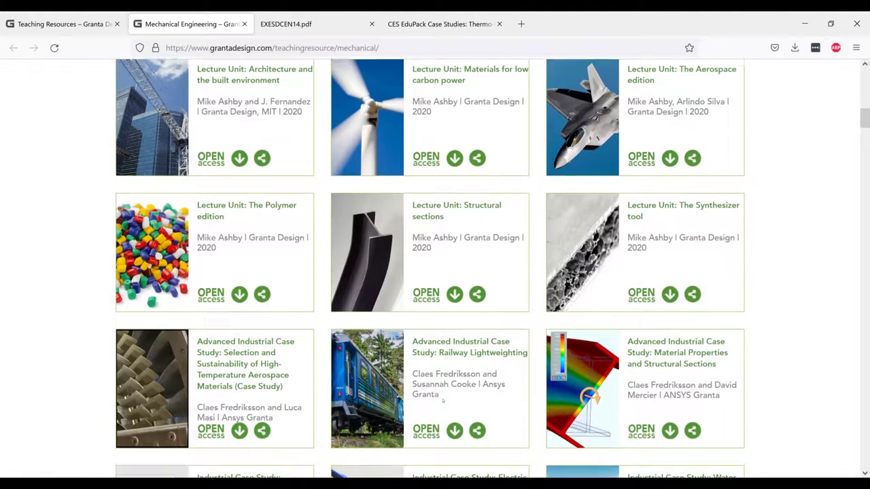
scroll(443, 401, "down", 3)
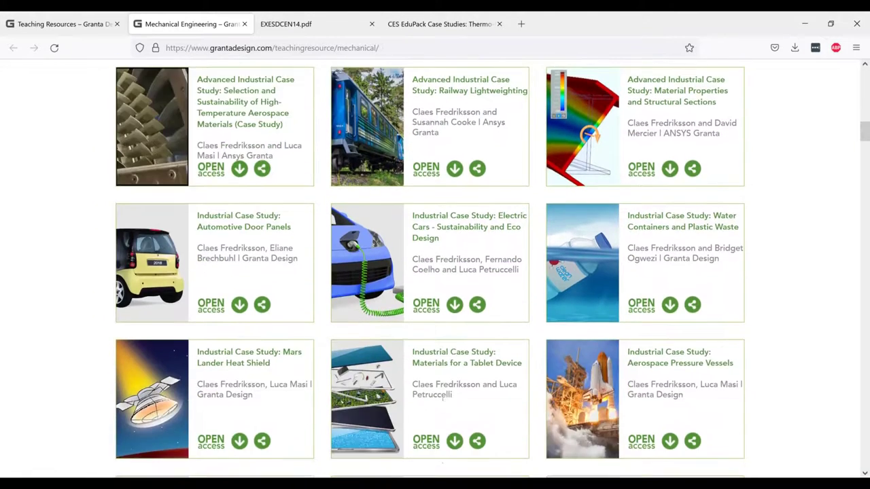
scroll(442, 401, "down", 3)
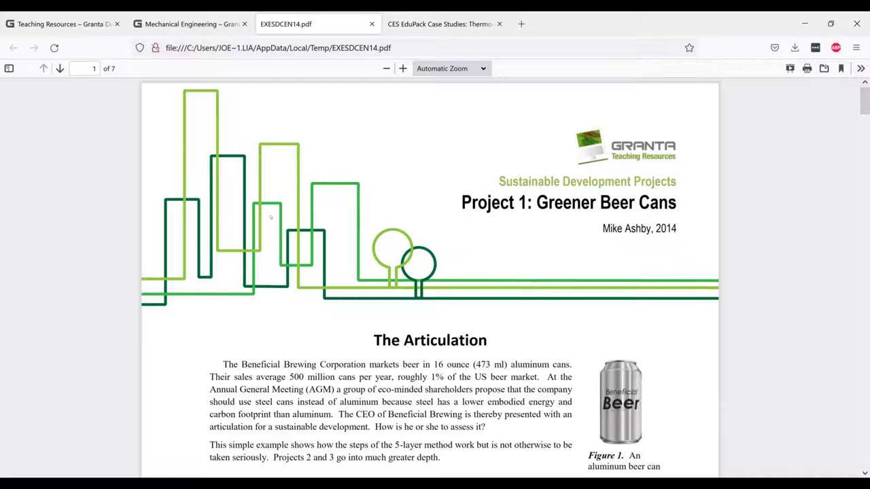
- Read through the opening pages of the Greener Beer Cans project PDF
scroll(342, 275, "down", 3)
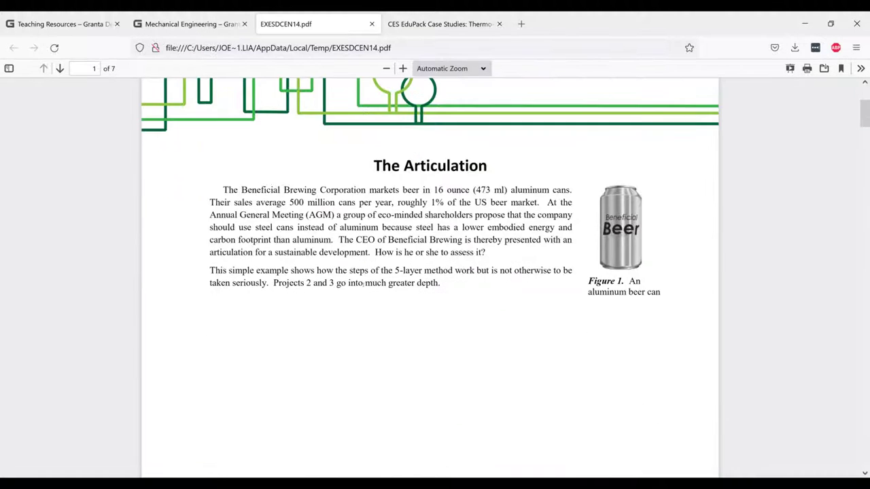
scroll(364, 286, "down", 1)
scroll(363, 286, "down", 10)
scroll(363, 286, "down", 4)
scroll(363, 286, "down", 4)
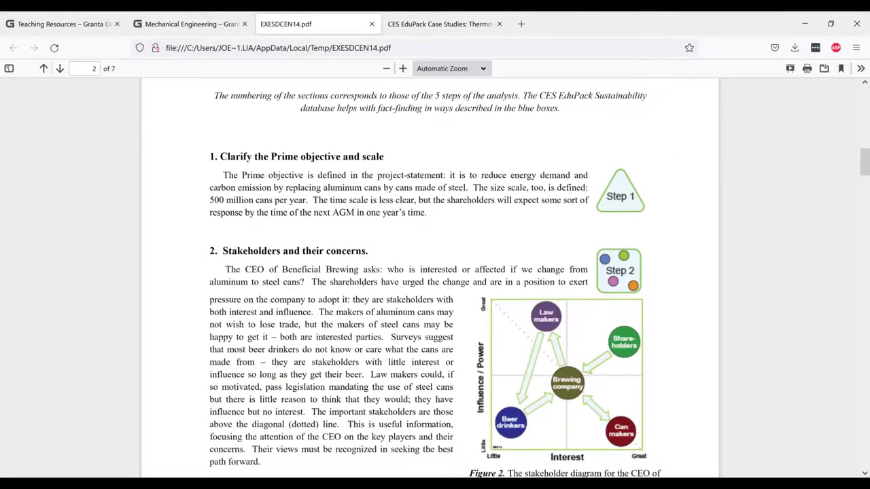
scroll(363, 286, "down", 1)
scroll(363, 286, "down", 5)
- Continue to page 4, then bring up the CES EduPack Case Studies PDF
scroll(364, 286, "down", 5)
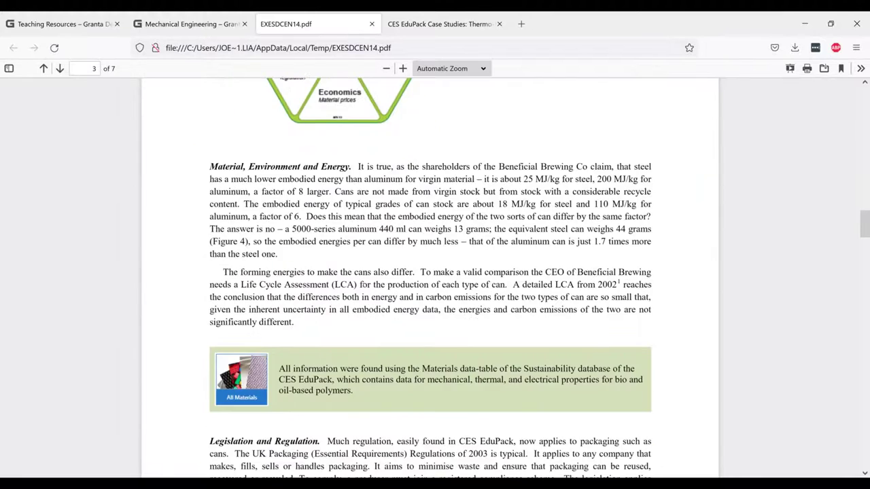
scroll(430, 279, "down", 3)
scroll(363, 286, "down", 4)
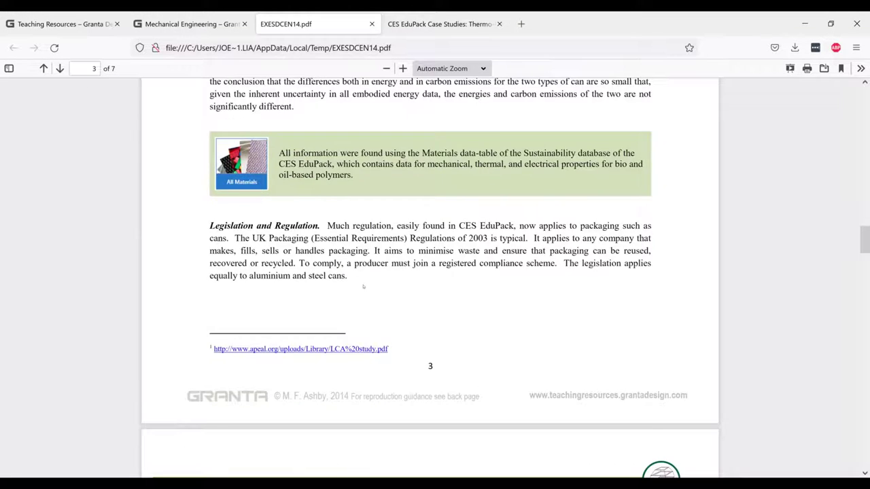
scroll(363, 286, "down", 3)
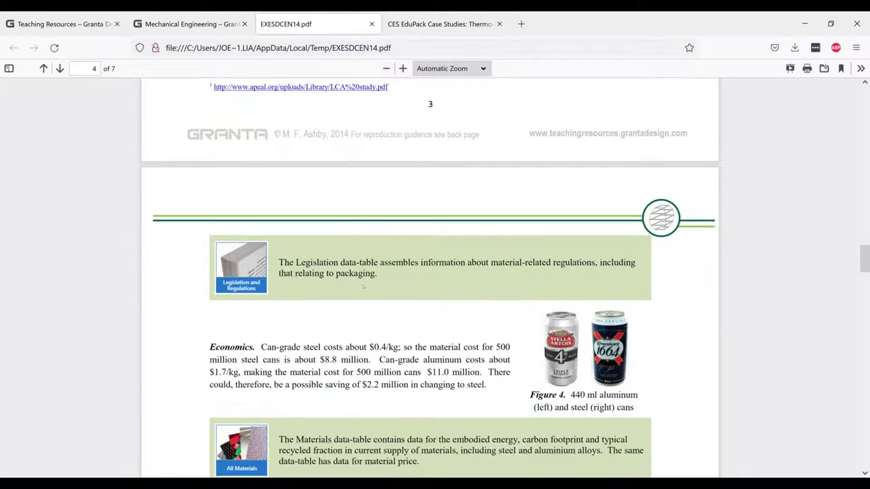
scroll(363, 285, "down", 2)
left_click(419, 20)
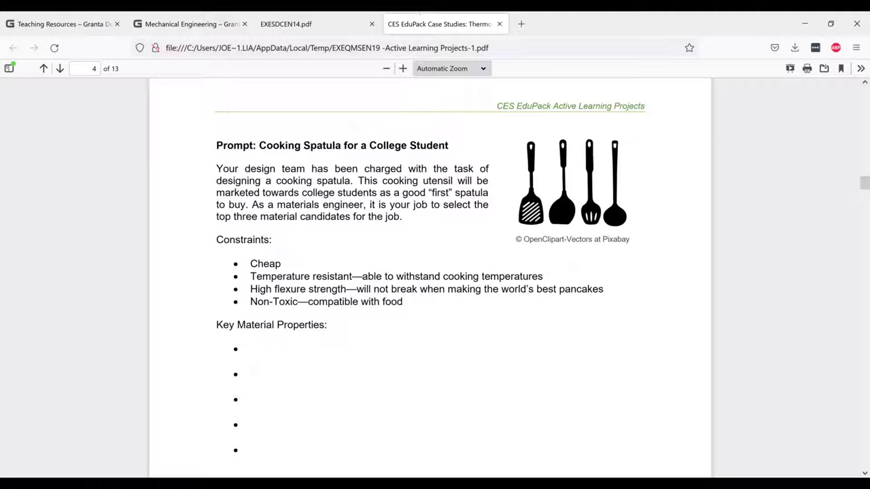
- Start a chart selection stage with Thermal properties > Melting point on the y-axis
key("alt+Tab")
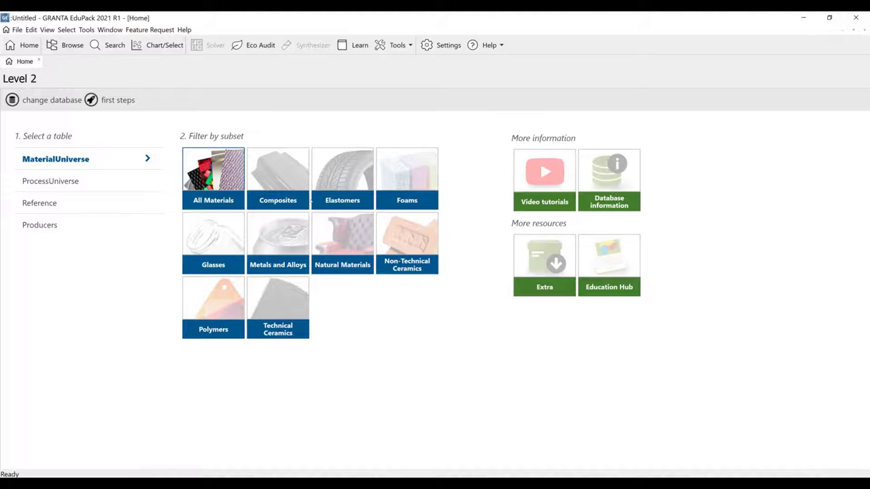
left_click(157, 45)
left_click(26, 123)
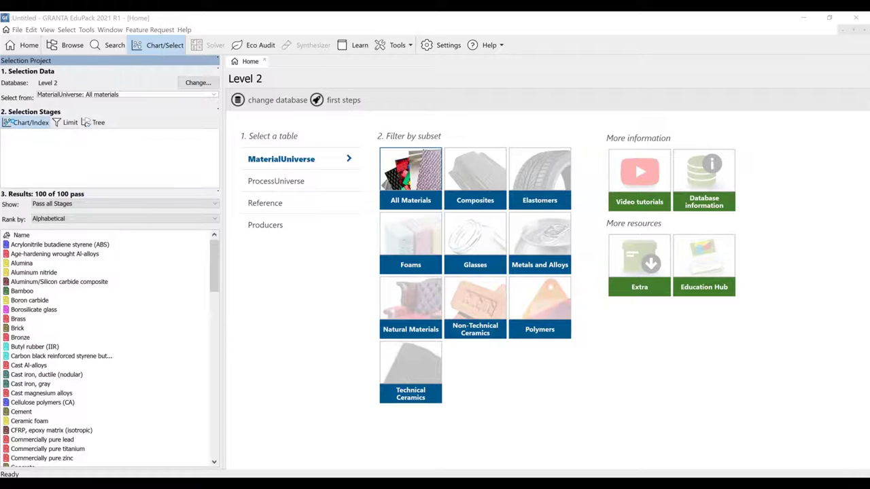
left_click(370, 210)
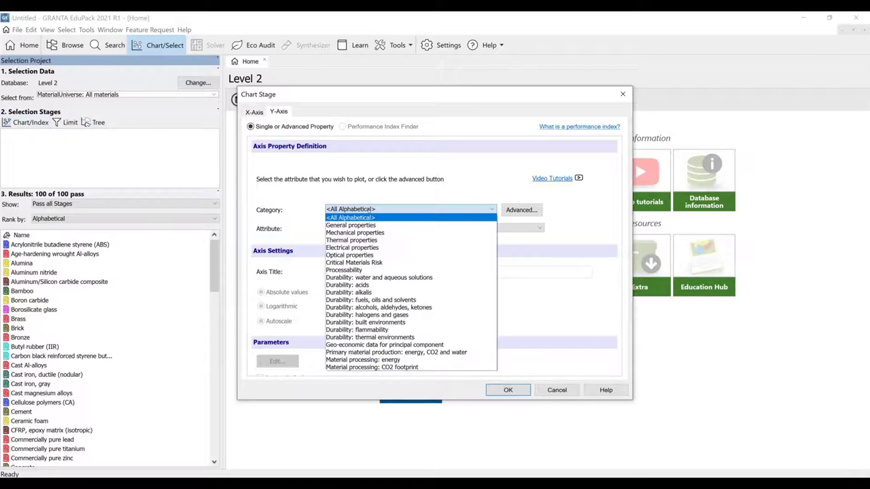
left_click(377, 238)
left_click(376, 228)
left_click(373, 260)
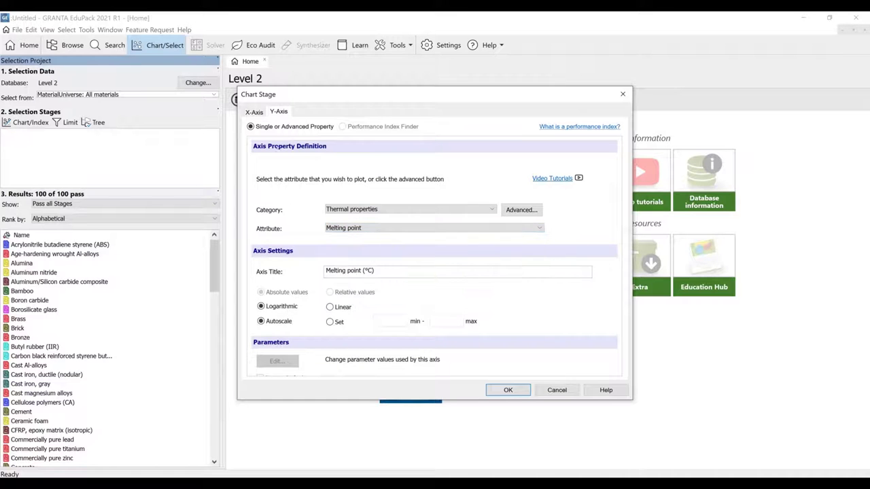
- Set the x-axis to General properties > Price and create the chart
left_click(254, 111)
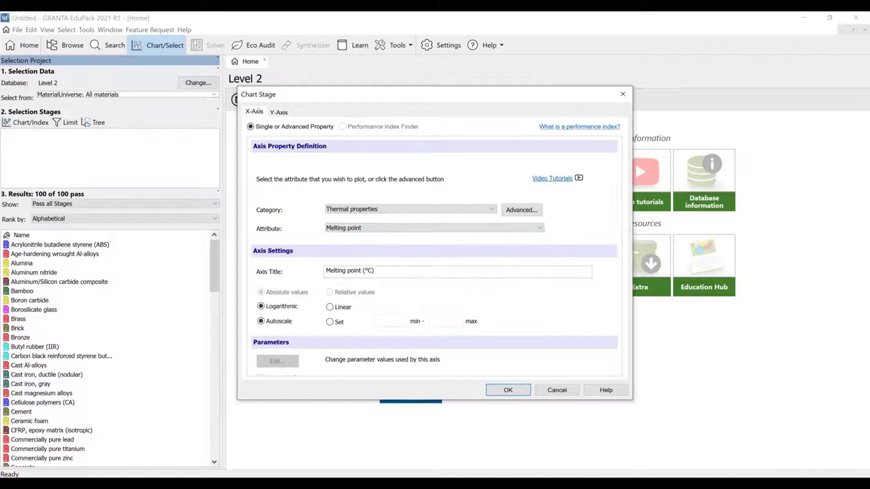
left_click(402, 210)
left_click(397, 226)
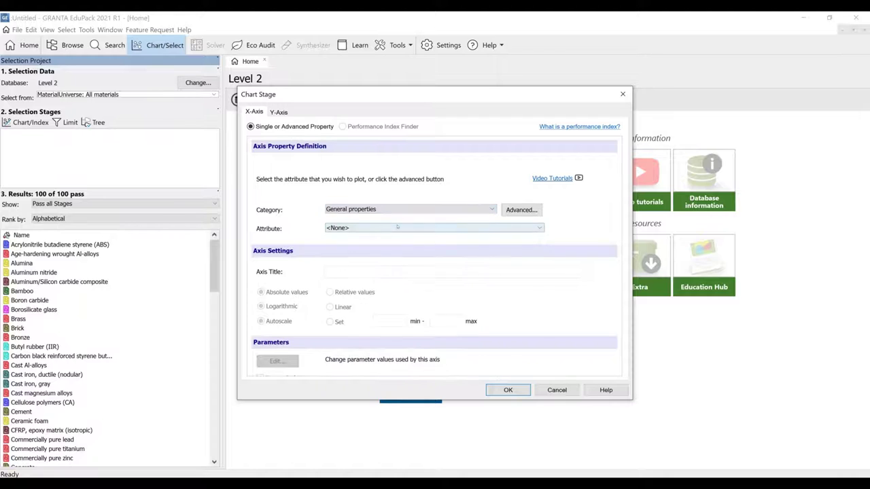
left_click(398, 228)
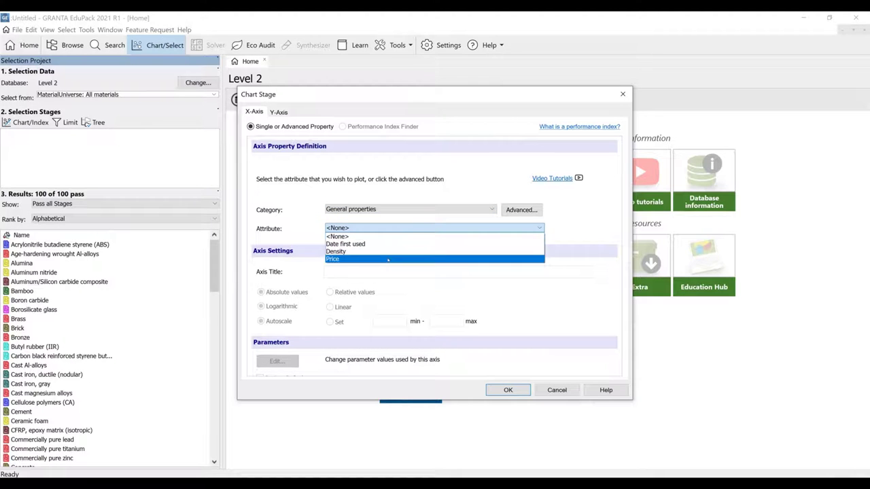
left_click(388, 260)
left_click(509, 389)
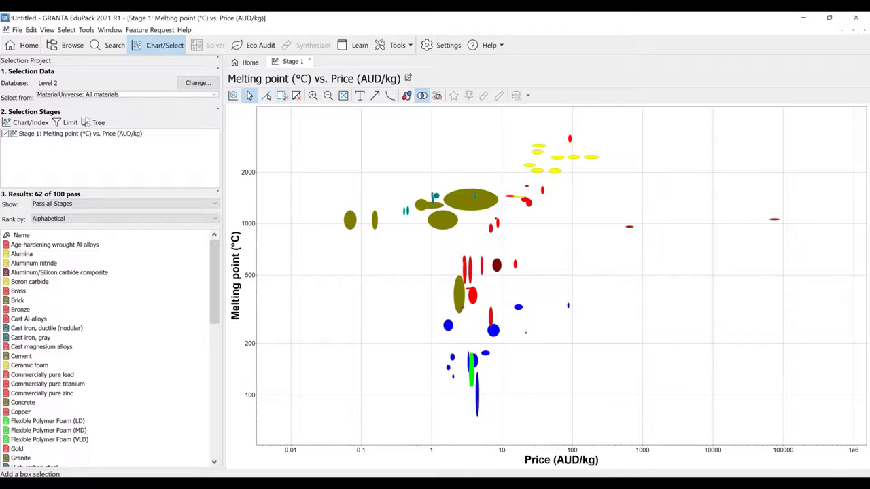
- Box-select materials under about 10 AUD/kg and 2000 °C, hide failures, and open Concrete's datasheet
left_click(281, 96)
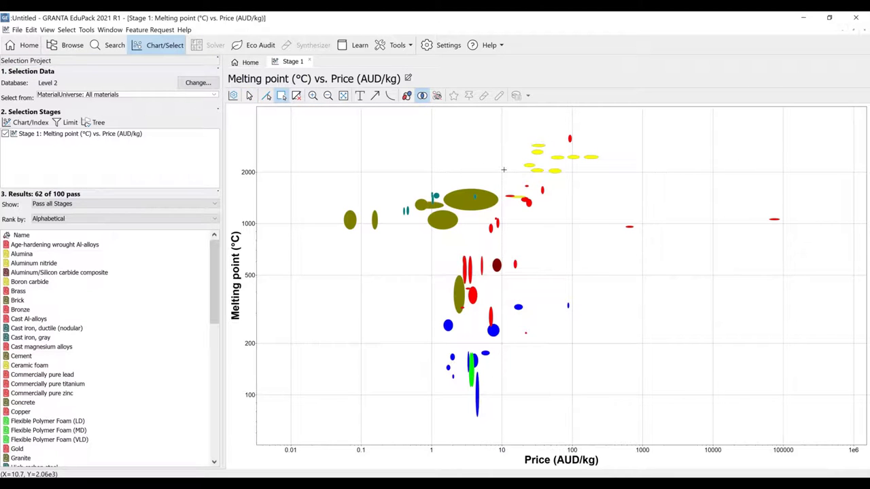
left_click_drag(503, 170, 337, 436)
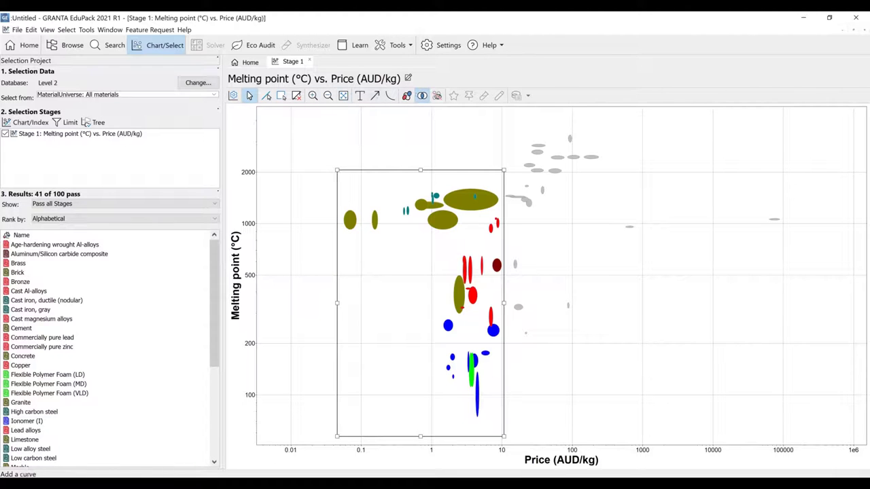
left_click(437, 96)
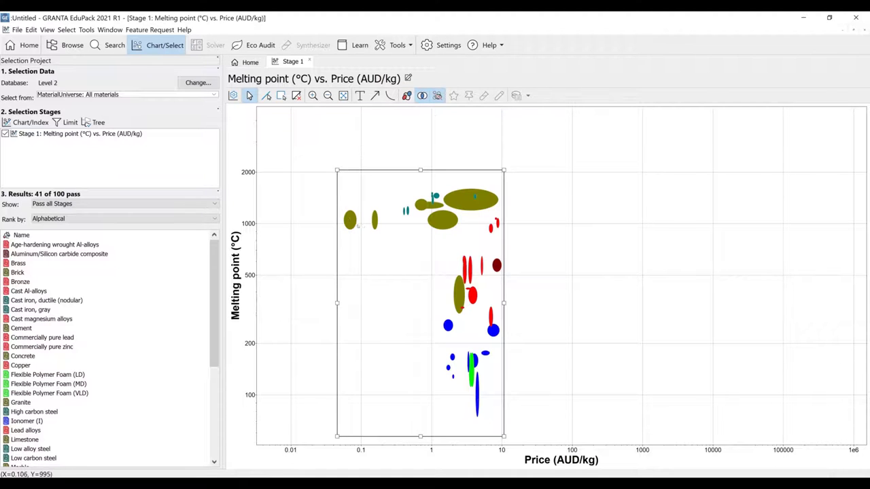
mouse_move(347, 218)
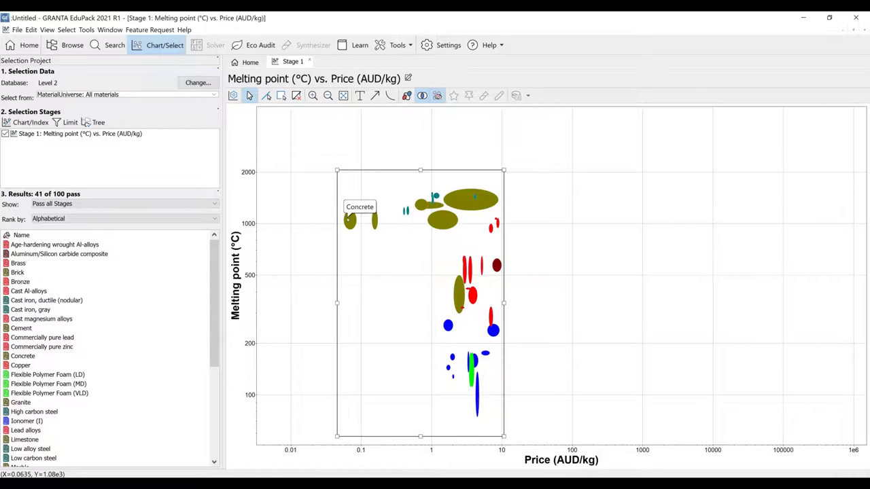
double_click(347, 218)
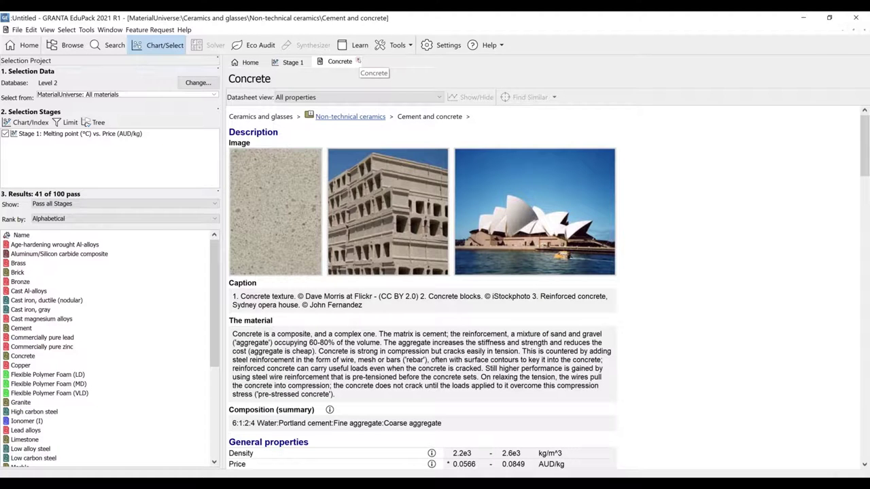
- Close the Concrete datasheet tab
left_click(358, 61)
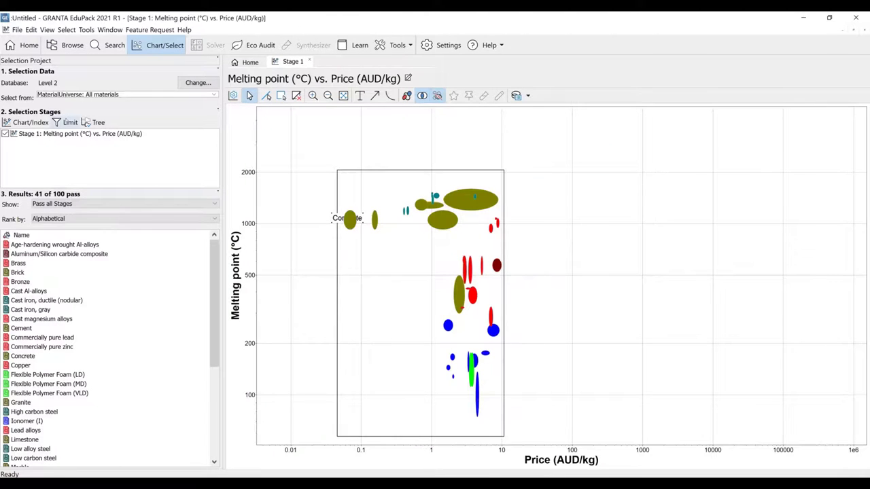
- Add a limit stage with General properties Density maximum 1500 kg/m^3 and apply it
left_click(80, 123)
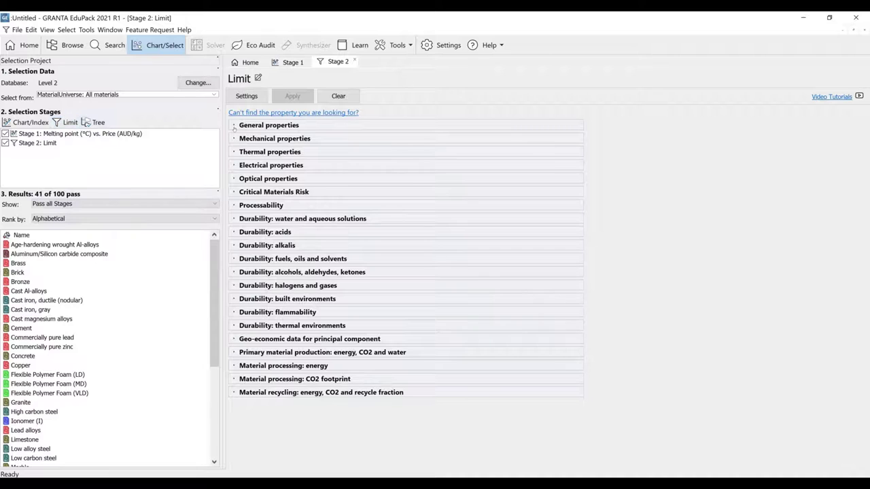
left_click(234, 127)
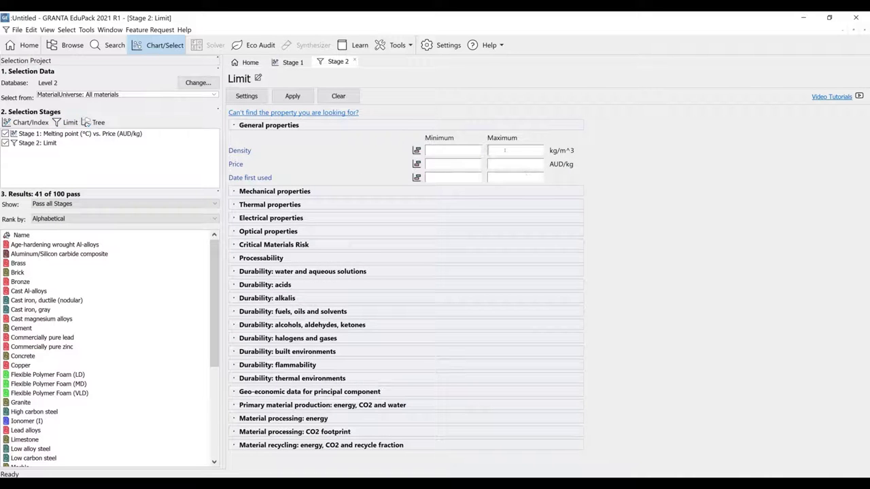
type("1500")
left_click(293, 97)
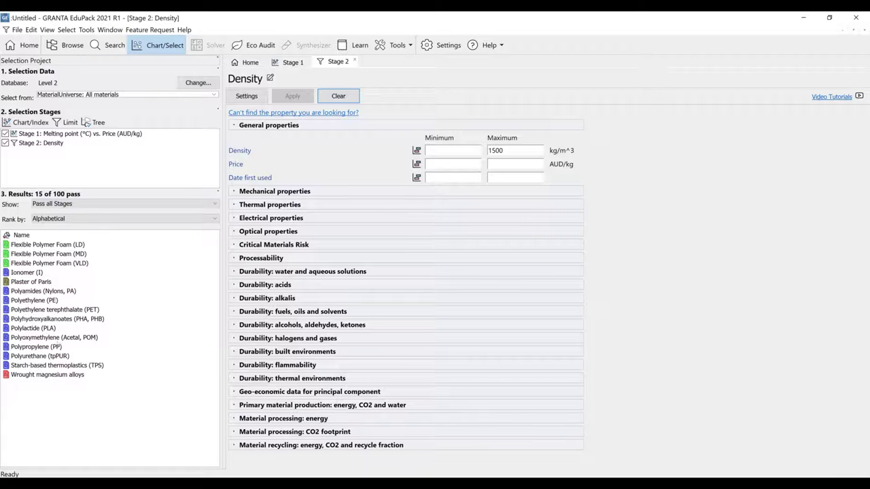
- Open the Polypropylene (PP) datasheet and scroll down to its Material recycling section
double_click(47, 347)
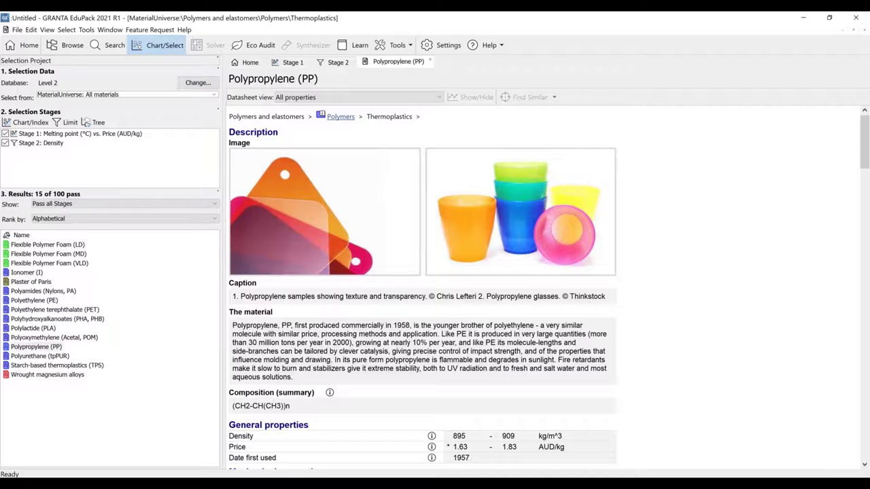
left_click_drag(859, 160, 862, 178)
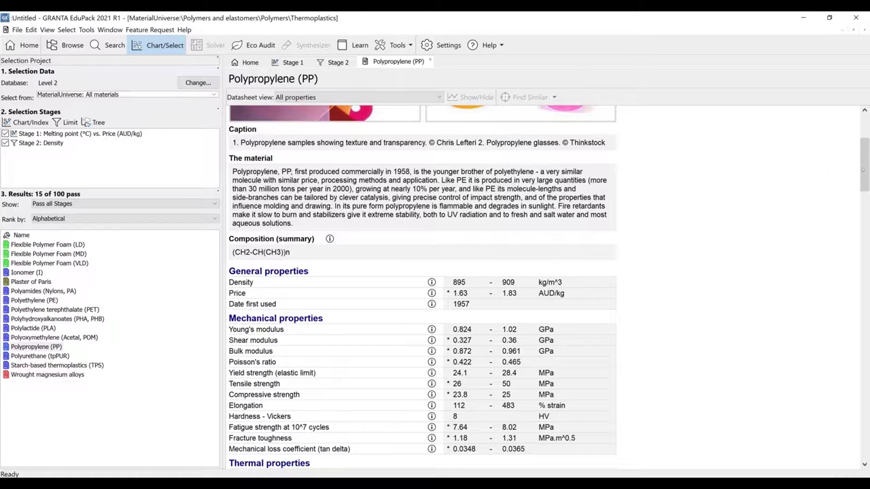
left_click_drag(864, 165, 864, 180)
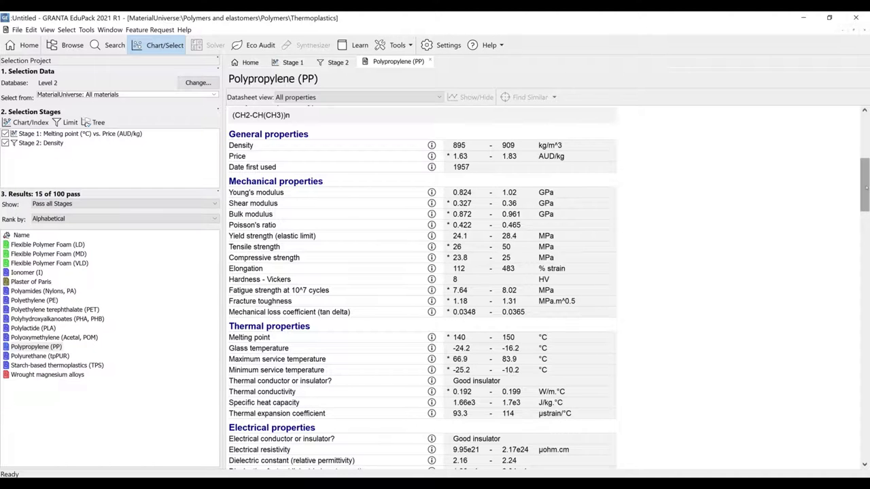
left_click_drag(864, 185, 865, 382)
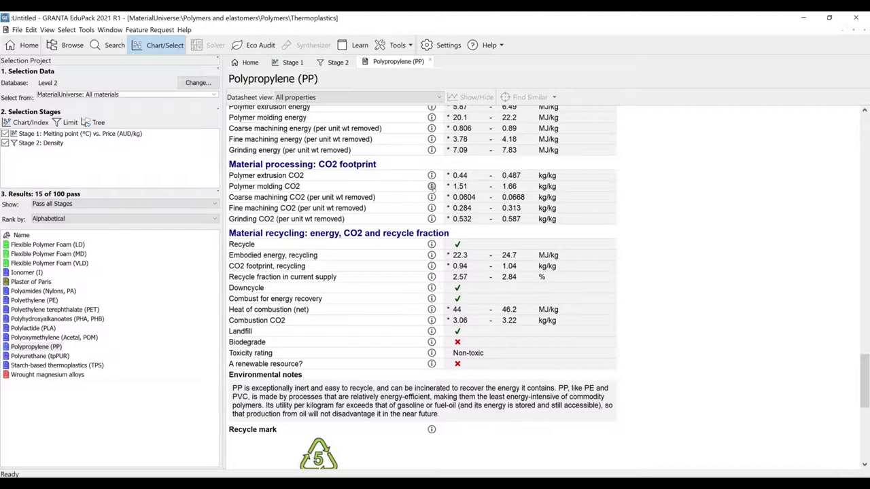
- Open the Science Note beside Polymer molding CO2 and read down to Further reading
left_click(432, 186)
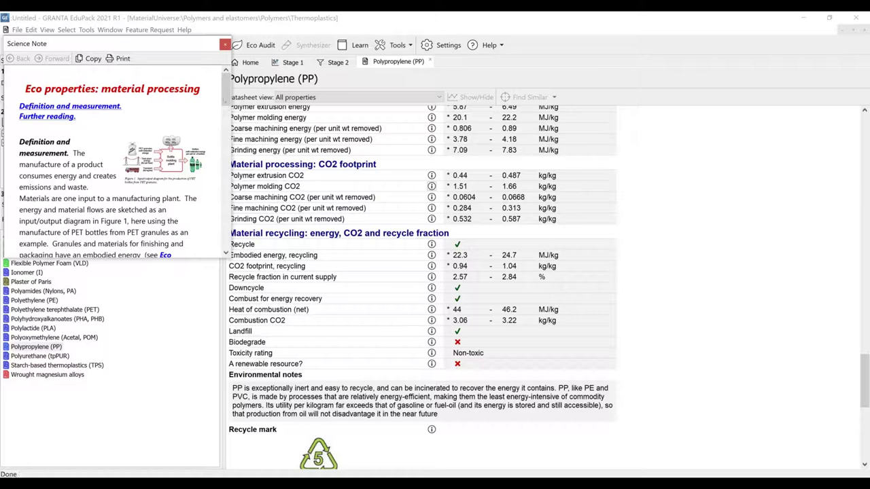
scroll(116, 163, "down", 3)
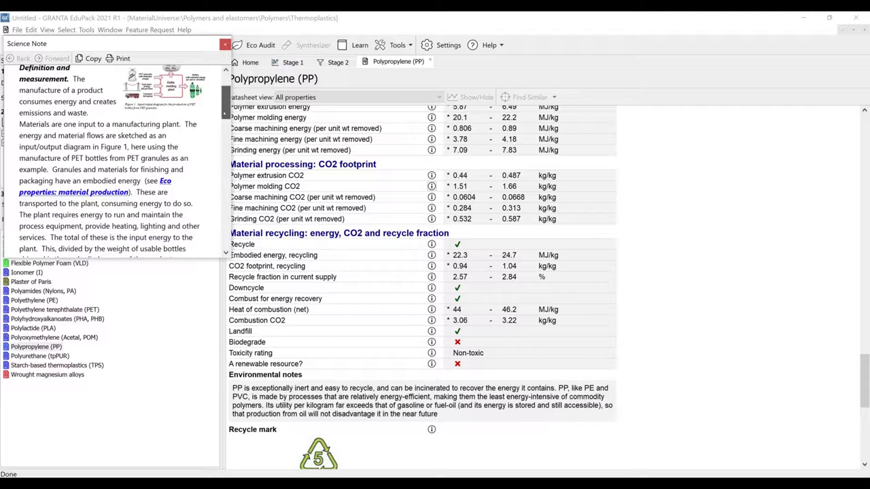
scroll(115, 163, "down", 5)
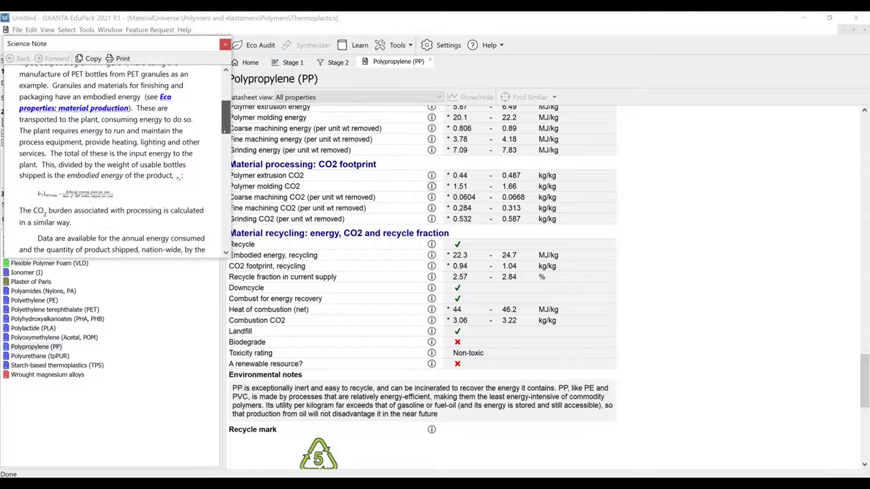
scroll(225, 176, "down", 12)
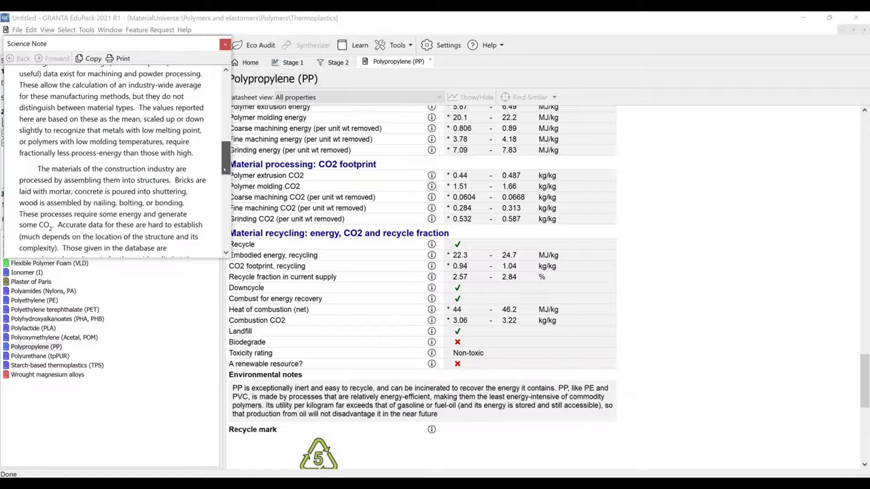
left_click_drag(225, 175, 224, 199)
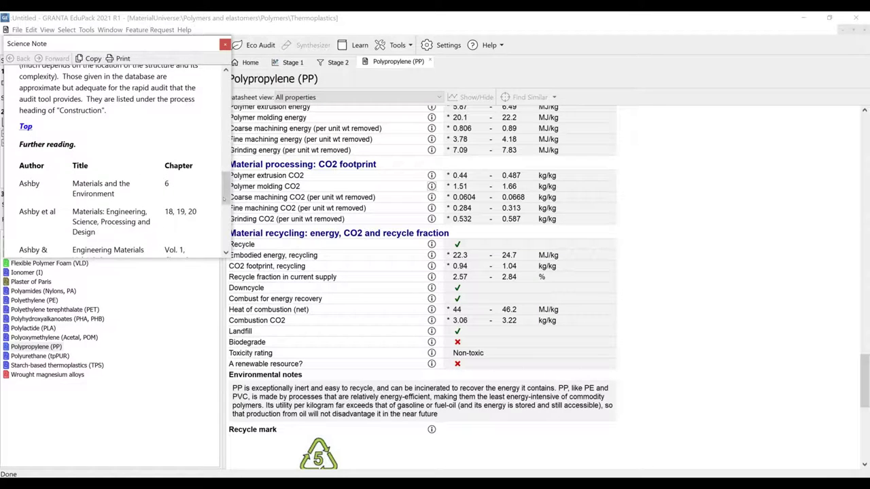